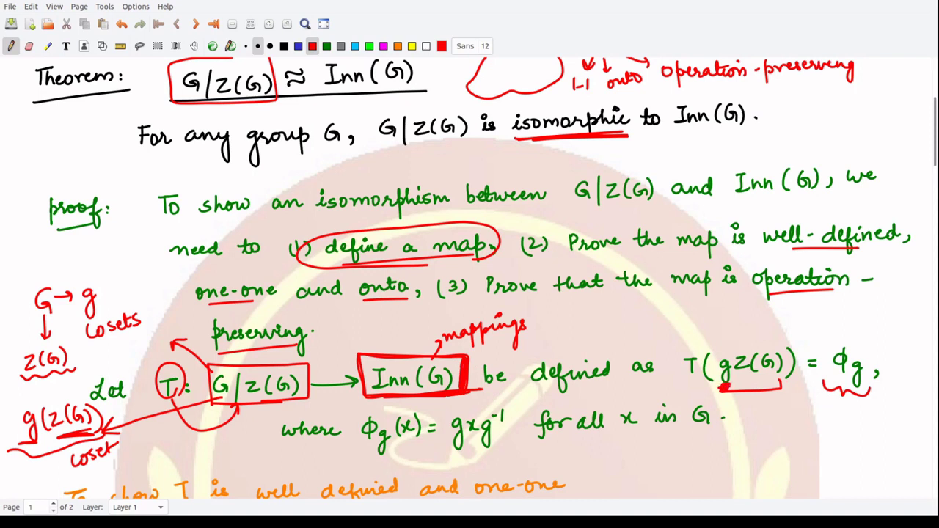
- Circle and box φg in red, then handwrite φ: G → G beneath the where-line
{"action": "mouse_move", "coordinate": [860, 391]}
{"action": "left_mouse_down"}
{"action": "mouse_move", "coordinate": [869, 363]}
{"action": "mouse_move", "coordinate": [850, 383]}
{"action": "mouse_move", "coordinate": [859, 392]}
{"action": "left_mouse_up"}
{"action": "mouse_move", "coordinate": [851, 334]}
{"action": "left_mouse_down"}
{"action": "mouse_move", "coordinate": [827, 349]}
{"action": "mouse_move", "coordinate": [876, 402]}
{"action": "mouse_move", "coordinate": [837, 336]}
{"action": "left_mouse_up"}
{"action": "mouse_move", "coordinate": [732, 447]}
{"action": "left_mouse_down"}
{"action": "mouse_move", "coordinate": [726, 458]}
{"action": "mouse_move", "coordinate": [738, 449]}
{"action": "left_mouse_up"}
{"action": "left_click_drag", "start_coordinate": [730, 443], "coordinate": [731, 470]}
{"action": "left_click", "coordinate": [748, 451]}
{"action": "left_click", "coordinate": [750, 456]}
{"action": "mouse_move", "coordinate": [779, 442]}
{"action": "left_mouse_down"}
{"action": "mouse_move", "coordinate": [774, 460]}
{"action": "mouse_move", "coordinate": [783, 455]}
{"action": "left_mouse_up"}
{"action": "left_click_drag", "start_coordinate": [792, 446], "coordinate": [803, 451]}
{"action": "mouse_move", "coordinate": [832, 439]}
{"action": "left_mouse_down"}
{"action": "mouse_move", "coordinate": [827, 449]}
{"action": "mouse_move", "coordinate": [835, 455]}
{"action": "left_mouse_up"}
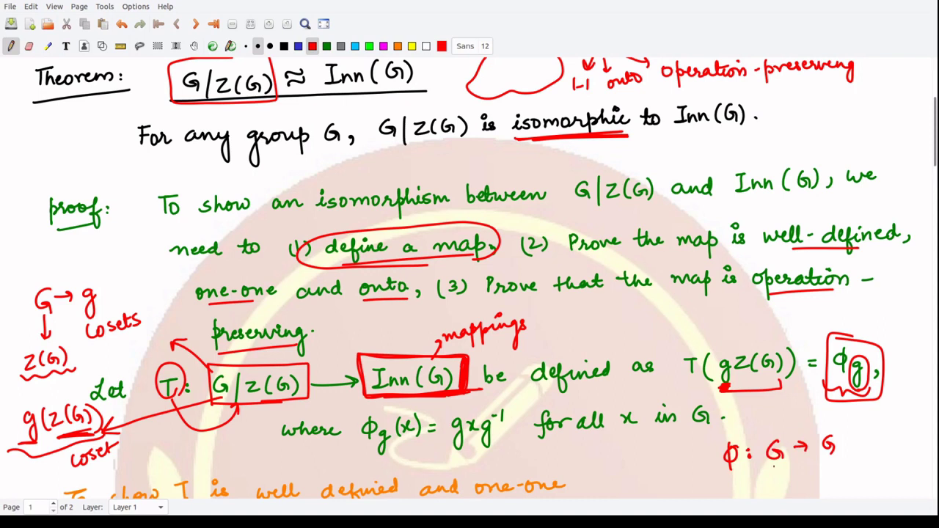
- Handwrite φg(x) = gxg⁻¹ in red below φ: G → G
{"action": "left_click_drag", "start_coordinate": [718, 477], "coordinate": [713, 497]}
{"action": "left_click_drag", "start_coordinate": [732, 486], "coordinate": [726, 499]}
{"action": "left_click_drag", "start_coordinate": [768, 422], "coordinate": [772, 433]}
{"action": "left_click_drag", "start_coordinate": [782, 422], "coordinate": [788, 440]}
{"action": "left_click_drag", "start_coordinate": [784, 436], "coordinate": [793, 441]}
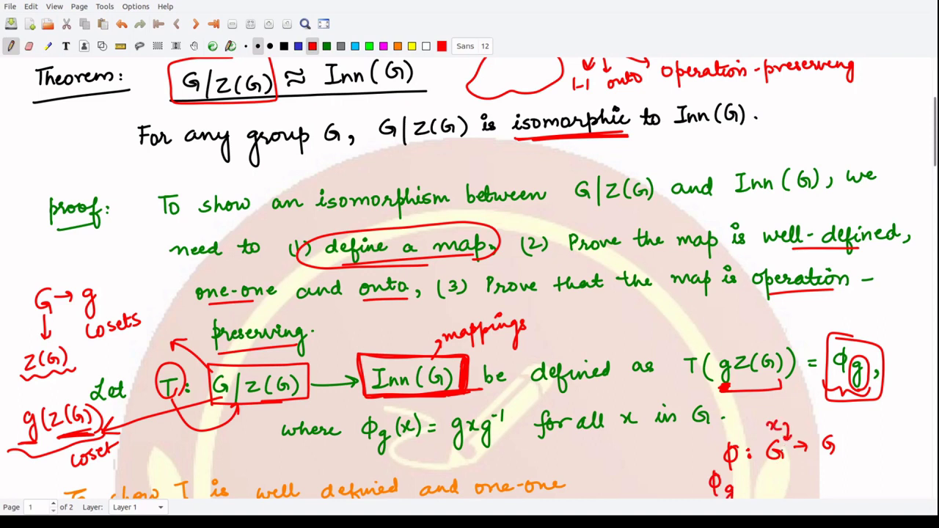
{"action": "scroll", "coordinate": [756, 444], "scroll_direction": "down", "scroll_amount": 1}
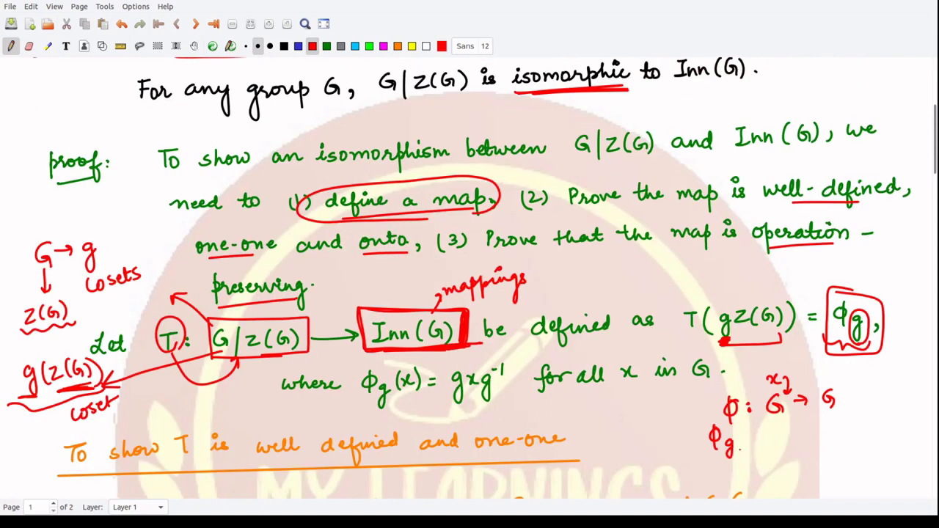
{"action": "mouse_move", "coordinate": [737, 432]}
{"action": "left_mouse_down"}
{"action": "mouse_move", "coordinate": [734, 450]}
{"action": "mouse_move", "coordinate": [750, 446]}
{"action": "left_mouse_up"}
{"action": "mouse_move", "coordinate": [750, 437]}
{"action": "left_mouse_down"}
{"action": "mouse_move", "coordinate": [742, 448]}
{"action": "mouse_move", "coordinate": [758, 450]}
{"action": "left_mouse_up"}
{"action": "mouse_move", "coordinate": [775, 435]}
{"action": "left_mouse_down"}
{"action": "mouse_move", "coordinate": [809, 437]}
{"action": "mouse_move", "coordinate": [806, 460]}
{"action": "left_mouse_up"}
{"action": "left_click_drag", "start_coordinate": [818, 435], "coordinate": [825, 445]}
{"action": "left_click_drag", "start_coordinate": [844, 434], "coordinate": [837, 458]}
{"action": "mouse_move", "coordinate": [847, 430]}
{"action": "left_mouse_down"}
{"action": "mouse_move", "coordinate": [845, 456]}
{"action": "mouse_move", "coordinate": [861, 430]}
{"action": "mouse_move", "coordinate": [882, 448]}
{"action": "mouse_move", "coordinate": [871, 420]}
{"action": "mouse_move", "coordinate": [846, 423]}
{"action": "mouse_move", "coordinate": [843, 453]}
{"action": "mouse_move", "coordinate": [865, 446]}
{"action": "left_mouse_up"}
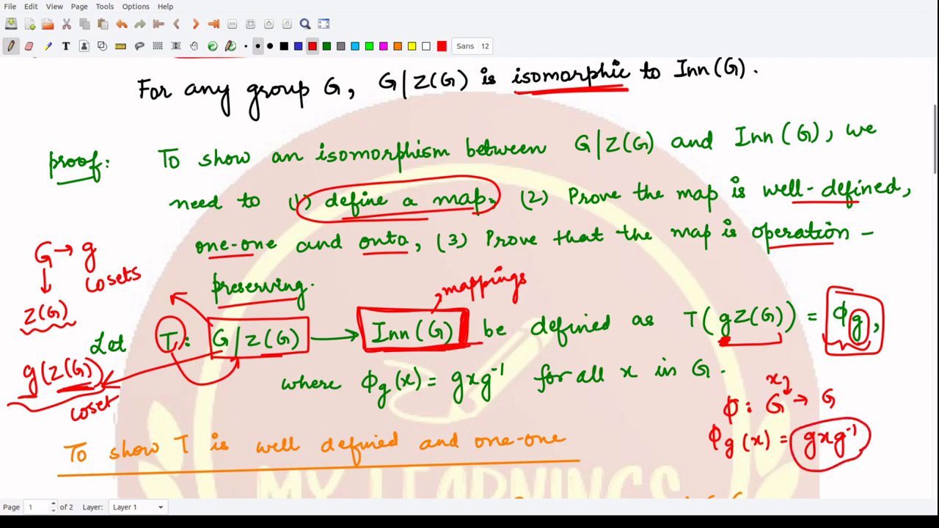
- Underline gxg⁻¹ in the where-line and draw an arrow linking it to G/Z(G)
{"action": "mouse_move", "coordinate": [445, 402]}
{"action": "left_mouse_down"}
{"action": "mouse_move", "coordinate": [493, 413]}
{"action": "mouse_move", "coordinate": [499, 396]}
{"action": "left_mouse_up"}
{"action": "mouse_move", "coordinate": [307, 354]}
{"action": "left_mouse_down"}
{"action": "mouse_move", "coordinate": [282, 357]}
{"action": "mouse_move", "coordinate": [445, 376]}
{"action": "left_mouse_up"}
{"action": "left_click_drag", "start_coordinate": [281, 359], "coordinate": [287, 357]}
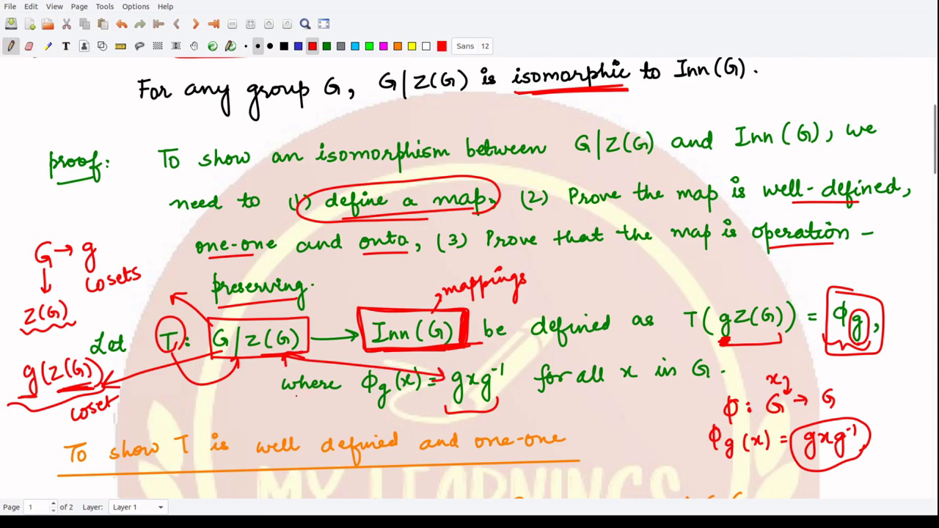
- Circle 'well defined' and 'one-one' in the orange heading, then switch the ink to blue
{"action": "mouse_move", "coordinate": [283, 424]}
{"action": "left_mouse_down"}
{"action": "mouse_move", "coordinate": [260, 468]}
{"action": "mouse_move", "coordinate": [412, 458]}
{"action": "mouse_move", "coordinate": [254, 413]}
{"action": "left_mouse_up"}
{"action": "mouse_move", "coordinate": [494, 421]}
{"action": "left_mouse_down"}
{"action": "mouse_move", "coordinate": [477, 456]}
{"action": "mouse_move", "coordinate": [562, 458]}
{"action": "mouse_move", "coordinate": [568, 438]}
{"action": "mouse_move", "coordinate": [496, 423]}
{"action": "left_mouse_up"}
{"action": "mouse_move", "coordinate": [405, 460]}
{"action": "left_mouse_down"}
{"action": "mouse_move", "coordinate": [464, 457]}
{"action": "mouse_move", "coordinate": [454, 462]}
{"action": "left_mouse_up"}
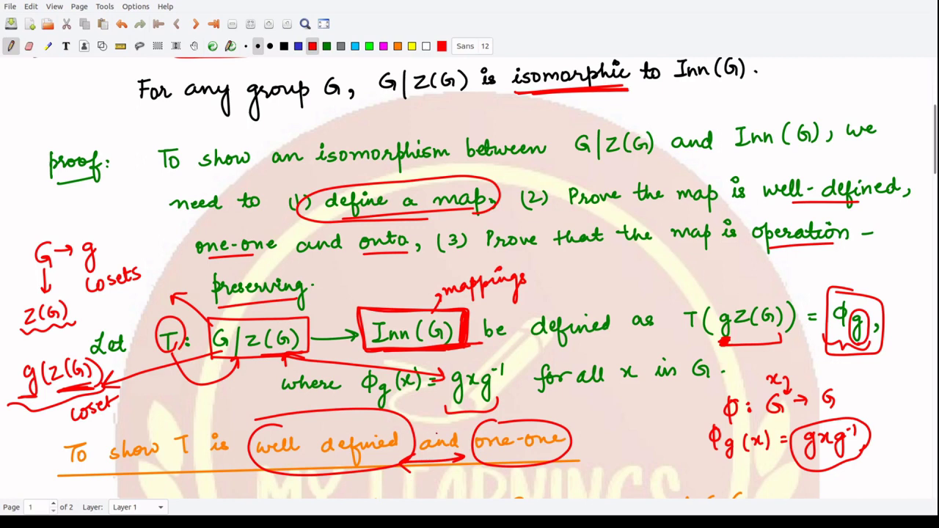
{"action": "left_click", "coordinate": [298, 47]}
- Underline gZ(G) and hZ(G) of the starting equation in blue
{"action": "scroll", "coordinate": [443, 435], "scroll_direction": "down", "scroll_amount": 1}
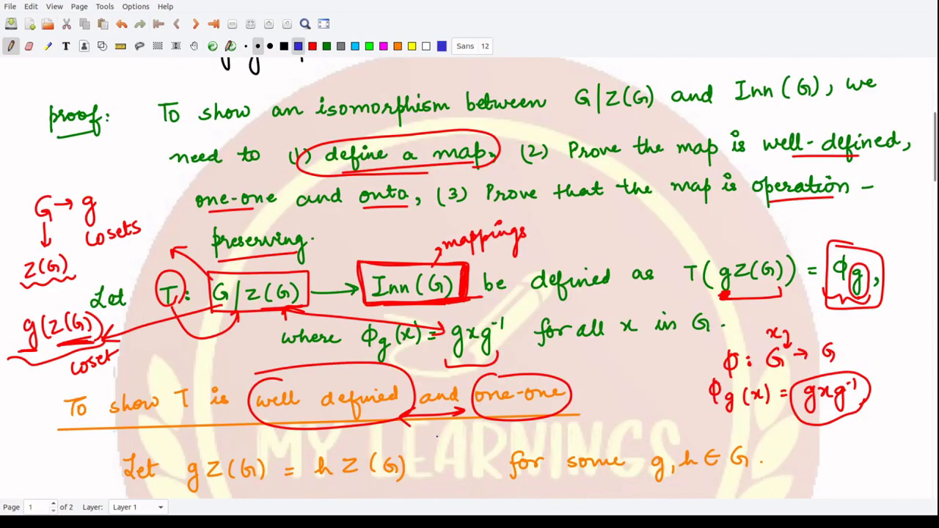
{"action": "scroll", "coordinate": [448, 380], "scroll_direction": "down", "scroll_amount": 1}
{"action": "scroll", "coordinate": [411, 413], "scroll_direction": "down", "scroll_amount": 1}
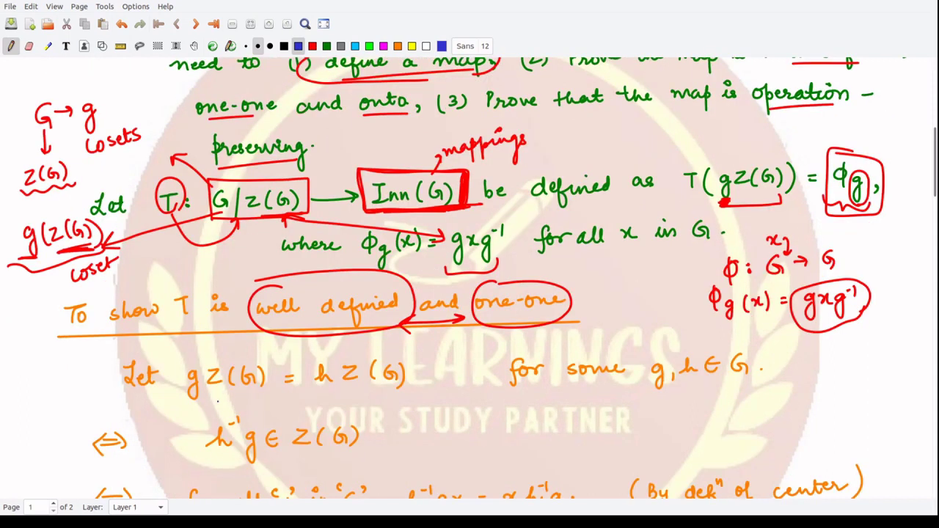
{"action": "mouse_move", "coordinate": [185, 389]}
{"action": "left_mouse_down"}
{"action": "mouse_move", "coordinate": [264, 397]}
{"action": "mouse_move", "coordinate": [268, 386]}
{"action": "left_mouse_up"}
{"action": "mouse_move", "coordinate": [325, 381]}
{"action": "left_mouse_down"}
{"action": "mouse_move", "coordinate": [402, 394]}
{"action": "mouse_move", "coordinate": [405, 381]}
{"action": "left_mouse_up"}
- Underline both sides of T(g(Z(G))) = T(h(Z(G))) and loop around both equations
{"action": "scroll", "coordinate": [378, 412], "scroll_direction": "down", "scroll_amount": 5}
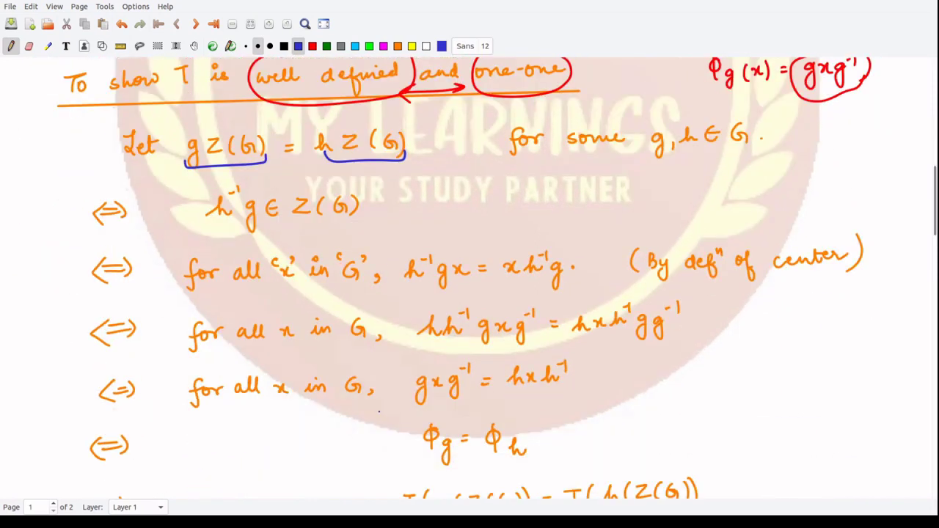
{"action": "scroll", "coordinate": [403, 424], "scroll_direction": "down", "scroll_amount": 1}
{"action": "left_click_drag", "start_coordinate": [411, 481], "coordinate": [521, 479]}
{"action": "left_click_drag", "start_coordinate": [601, 480], "coordinate": [694, 475]}
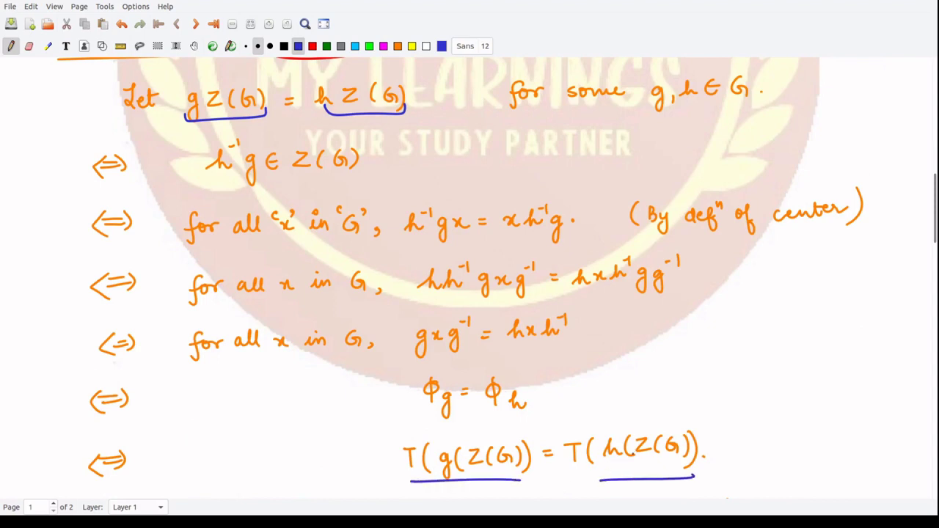
{"action": "mouse_move", "coordinate": [520, 481]}
{"action": "left_mouse_down"}
{"action": "mouse_move", "coordinate": [545, 468]}
{"action": "mouse_move", "coordinate": [657, 473]}
{"action": "mouse_move", "coordinate": [700, 461]}
{"action": "mouse_move", "coordinate": [704, 420]}
{"action": "mouse_move", "coordinate": [396, 429]}
{"action": "mouse_move", "coordinate": [416, 480]}
{"action": "left_mouse_up"}
{"action": "mouse_move", "coordinate": [214, 78]}
{"action": "left_mouse_down"}
{"action": "mouse_move", "coordinate": [207, 81]}
{"action": "mouse_move", "coordinate": [275, 125]}
{"action": "mouse_move", "coordinate": [419, 88]}
{"action": "mouse_move", "coordinate": [295, 71]}
{"action": "mouse_move", "coordinate": [189, 85]}
{"action": "mouse_move", "coordinate": [185, 94]}
{"action": "left_mouse_up"}
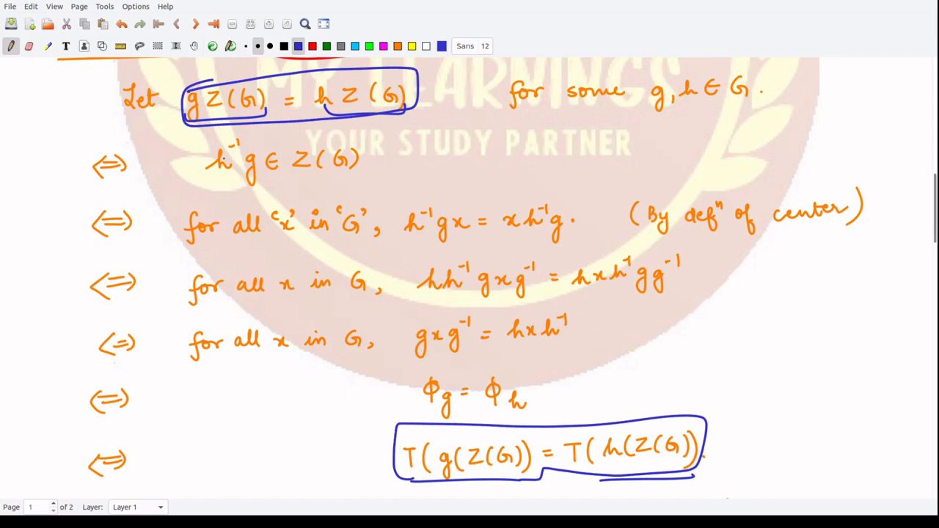
{"action": "scroll", "coordinate": [469, 279], "scroll_direction": "up", "scroll_amount": 3}
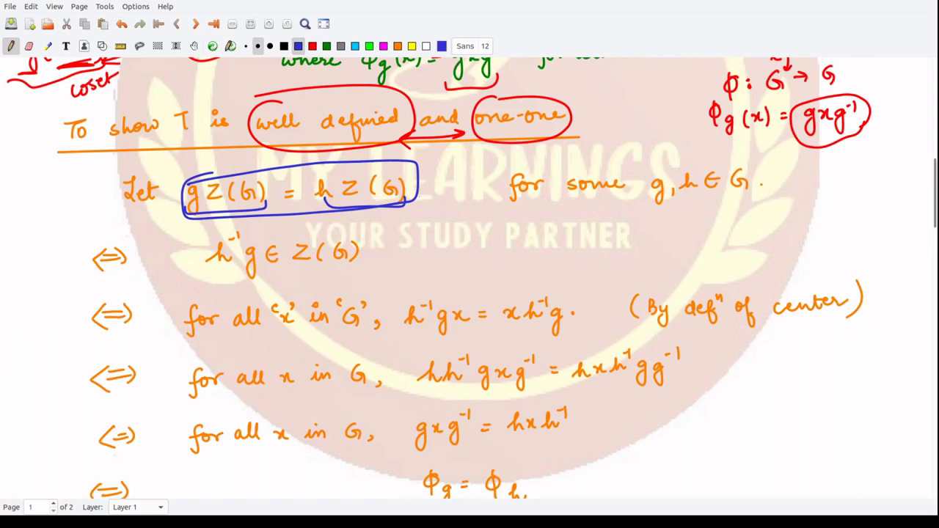
- Undo and redraw the blue loop around gZ(G) = hZ(G), underline both Z(G)s, and add arrows
{"action": "key", "text": "ctrl+z"}
{"action": "key", "text": "ctrl+z"}
{"action": "key", "text": "ctrl+z"}
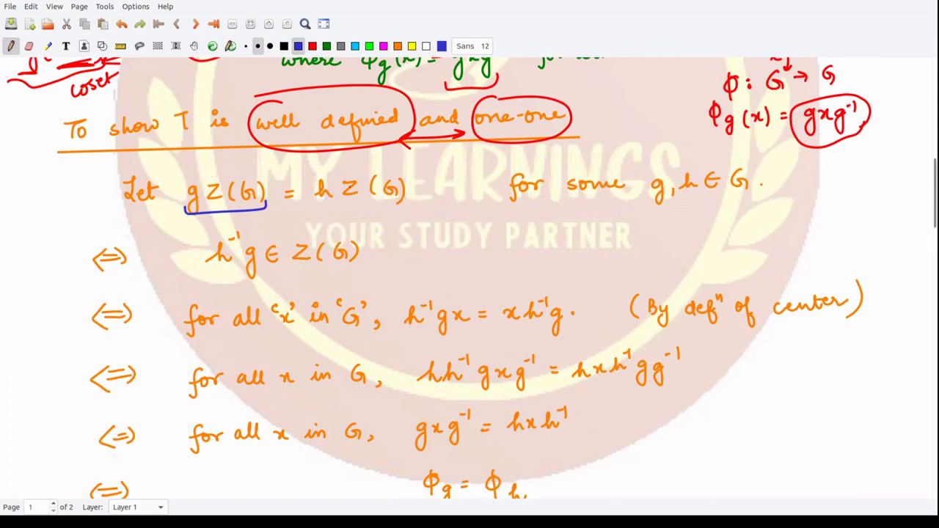
{"action": "mouse_move", "coordinate": [220, 169]}
{"action": "left_mouse_down"}
{"action": "mouse_move", "coordinate": [174, 178]}
{"action": "mouse_move", "coordinate": [176, 219]}
{"action": "mouse_move", "coordinate": [403, 207]}
{"action": "mouse_move", "coordinate": [430, 196]}
{"action": "mouse_move", "coordinate": [415, 168]}
{"action": "mouse_move", "coordinate": [220, 169]}
{"action": "left_mouse_up"}
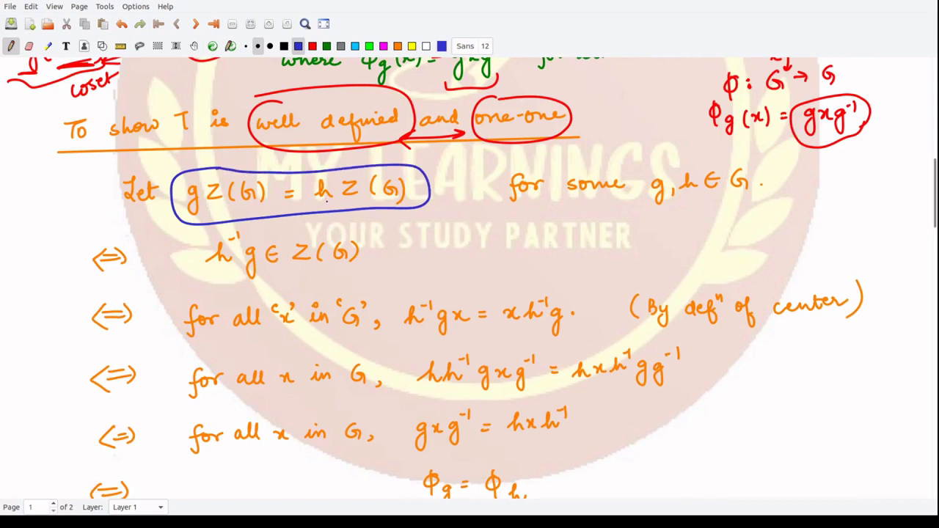
{"action": "left_click_drag", "start_coordinate": [205, 214], "coordinate": [251, 209]}
{"action": "left_click_drag", "start_coordinate": [326, 205], "coordinate": [394, 196]}
{"action": "mouse_move", "coordinate": [665, 211]}
{"action": "left_mouse_down"}
{"action": "mouse_move", "coordinate": [719, 201]}
{"action": "mouse_move", "coordinate": [697, 197]}
{"action": "mouse_move", "coordinate": [725, 196]}
{"action": "left_mouse_up"}
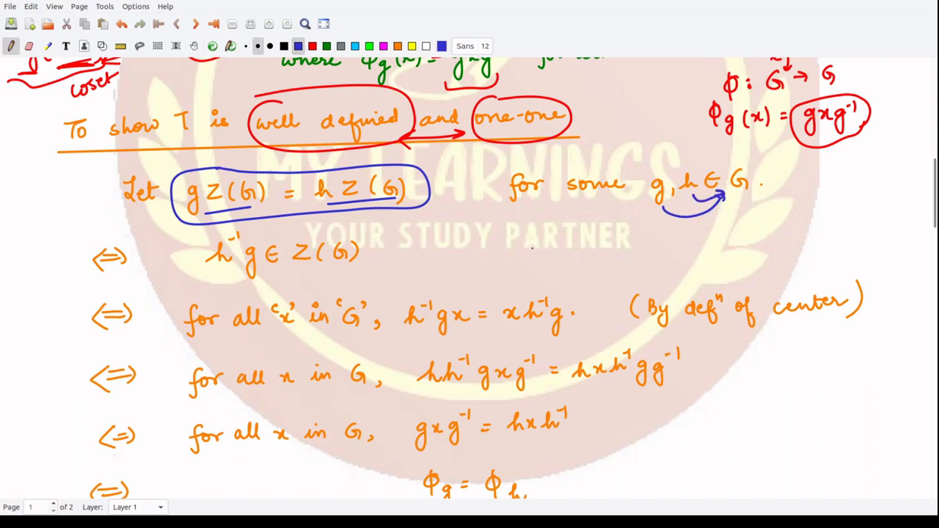
{"action": "left_click_drag", "start_coordinate": [422, 179], "coordinate": [460, 158]}
- Handwrite the side note aH = bH ⇒ ab⁻¹ ∈ H beside the opening line
{"action": "left_click_drag", "start_coordinate": [579, 234], "coordinate": [585, 244]}
{"action": "mouse_move", "coordinate": [583, 235]}
{"action": "left_mouse_down"}
{"action": "mouse_move", "coordinate": [596, 233]}
{"action": "mouse_move", "coordinate": [595, 243]}
{"action": "left_mouse_up"}
{"action": "left_click_drag", "start_coordinate": [601, 236], "coordinate": [610, 235]}
{"action": "left_click_drag", "start_coordinate": [602, 242], "coordinate": [641, 242]}
{"action": "left_click_drag", "start_coordinate": [642, 235], "coordinate": [648, 234]}
{"action": "mouse_move", "coordinate": [648, 227]}
{"action": "left_mouse_down"}
{"action": "mouse_move", "coordinate": [648, 242]}
{"action": "mouse_move", "coordinate": [668, 247]}
{"action": "left_mouse_up"}
{"action": "left_click_drag", "start_coordinate": [661, 252], "coordinate": [669, 255]}
{"action": "left_click_drag", "start_coordinate": [737, 248], "coordinate": [756, 257]}
{"action": "left_click_drag", "start_coordinate": [756, 235], "coordinate": [762, 235]}
{"action": "mouse_move", "coordinate": [766, 229]}
{"action": "left_mouse_down"}
{"action": "mouse_move", "coordinate": [767, 242]}
{"action": "mouse_move", "coordinate": [795, 251]}
{"action": "mouse_move", "coordinate": [794, 242]}
{"action": "left_mouse_up"}
{"action": "mouse_move", "coordinate": [805, 232]}
{"action": "left_mouse_down"}
{"action": "mouse_move", "coordinate": [816, 232]}
{"action": "mouse_move", "coordinate": [822, 249]}
{"action": "left_mouse_up"}
{"action": "mouse_move", "coordinate": [831, 227]}
{"action": "left_mouse_down"}
{"action": "mouse_move", "coordinate": [829, 250]}
{"action": "mouse_move", "coordinate": [809, 253]}
{"action": "mouse_move", "coordinate": [829, 236]}
{"action": "mouse_move", "coordinate": [808, 243]}
{"action": "left_mouse_up"}
{"action": "left_click_drag", "start_coordinate": [825, 227], "coordinate": [822, 253]}
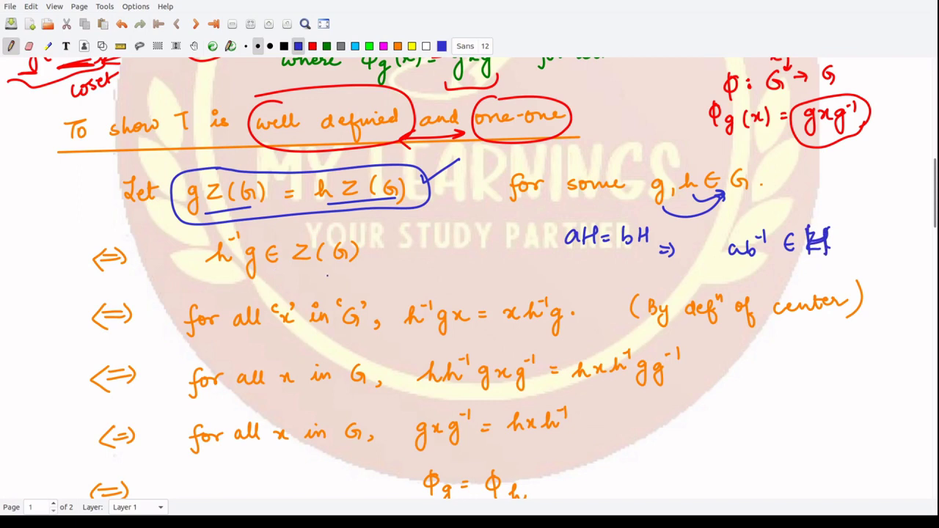
- Box Z(G) in h⁻¹g ∈ Z(G) and label it 'center of G' with an arrow
{"action": "mouse_move", "coordinate": [307, 232]}
{"action": "left_mouse_down"}
{"action": "mouse_move", "coordinate": [288, 239]}
{"action": "mouse_move", "coordinate": [357, 274]}
{"action": "mouse_move", "coordinate": [369, 231]}
{"action": "mouse_move", "coordinate": [301, 229]}
{"action": "left_mouse_up"}
{"action": "left_click_drag", "start_coordinate": [364, 236], "coordinate": [411, 230]}
{"action": "left_click_drag", "start_coordinate": [419, 226], "coordinate": [440, 225]}
{"action": "left_click_drag", "start_coordinate": [443, 211], "coordinate": [446, 224]}
{"action": "left_click_drag", "start_coordinate": [439, 218], "coordinate": [488, 210]}
{"action": "left_click_drag", "start_coordinate": [484, 220], "coordinate": [510, 217]}
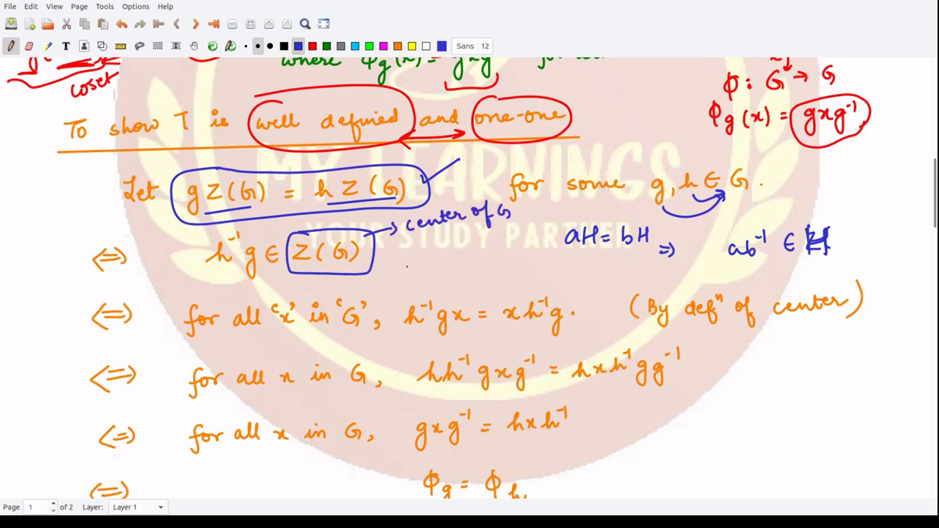
- Write the center's set definition with condition xy = yx for all y ∈ G
{"action": "mouse_move", "coordinate": [393, 252]}
{"action": "left_mouse_down"}
{"action": "mouse_move", "coordinate": [396, 279]}
{"action": "mouse_move", "coordinate": [409, 269]}
{"action": "left_mouse_up"}
{"action": "mouse_move", "coordinate": [410, 258]}
{"action": "left_mouse_down"}
{"action": "mouse_move", "coordinate": [401, 270]}
{"action": "mouse_move", "coordinate": [429, 267]}
{"action": "left_mouse_up"}
{"action": "mouse_move", "coordinate": [441, 251]}
{"action": "left_mouse_down"}
{"action": "mouse_move", "coordinate": [439, 264]}
{"action": "mouse_move", "coordinate": [446, 259]}
{"action": "left_mouse_up"}
{"action": "mouse_move", "coordinate": [456, 242]}
{"action": "left_mouse_down"}
{"action": "mouse_move", "coordinate": [455, 270]}
{"action": "mouse_move", "coordinate": [465, 257]}
{"action": "left_mouse_up"}
{"action": "mouse_move", "coordinate": [478, 246]}
{"action": "left_mouse_down"}
{"action": "mouse_move", "coordinate": [482, 267]}
{"action": "mouse_move", "coordinate": [496, 246]}
{"action": "left_mouse_up"}
{"action": "left_click_drag", "start_coordinate": [488, 249], "coordinate": [506, 257]}
{"action": "left_click_drag", "start_coordinate": [513, 241], "coordinate": [525, 244]}
{"action": "mouse_move", "coordinate": [526, 233]}
{"action": "left_mouse_down"}
{"action": "mouse_move", "coordinate": [516, 244]}
{"action": "mouse_move", "coordinate": [538, 224]}
{"action": "left_mouse_up"}
{"action": "left_click_drag", "start_coordinate": [538, 223], "coordinate": [547, 248]}
{"action": "left_click_drag", "start_coordinate": [557, 217], "coordinate": [553, 224]}
{"action": "left_click_drag", "start_coordinate": [565, 219], "coordinate": [565, 226]}
{"action": "left_click_drag", "start_coordinate": [563, 220], "coordinate": [564, 243]}
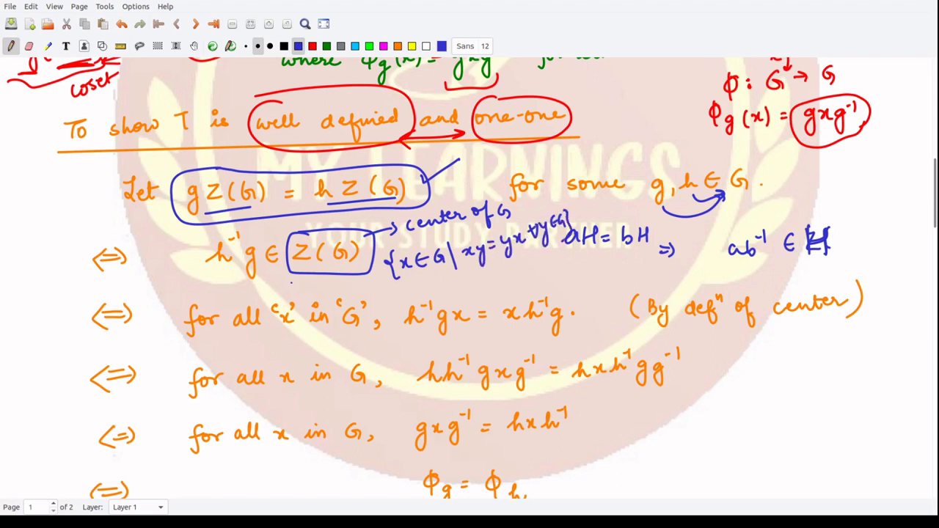
- Box h⁻¹g in blue, underline x in G, and bracket h⁻¹g on both sides
{"action": "mouse_move", "coordinate": [214, 285]}
{"action": "left_mouse_down"}
{"action": "mouse_move", "coordinate": [261, 274]}
{"action": "mouse_move", "coordinate": [249, 227]}
{"action": "mouse_move", "coordinate": [207, 247]}
{"action": "mouse_move", "coordinate": [215, 282]}
{"action": "mouse_move", "coordinate": [263, 282]}
{"action": "mouse_move", "coordinate": [226, 284]}
{"action": "left_mouse_up"}
{"action": "left_click_drag", "start_coordinate": [283, 334], "coordinate": [362, 334]}
{"action": "left_click_drag", "start_coordinate": [445, 298], "coordinate": [446, 331]}
{"action": "left_click_drag", "start_coordinate": [411, 302], "coordinate": [405, 335]}
{"action": "left_click_drag", "start_coordinate": [528, 299], "coordinate": [527, 329]}
{"action": "left_click_drag", "start_coordinate": [571, 295], "coordinate": [576, 332]}
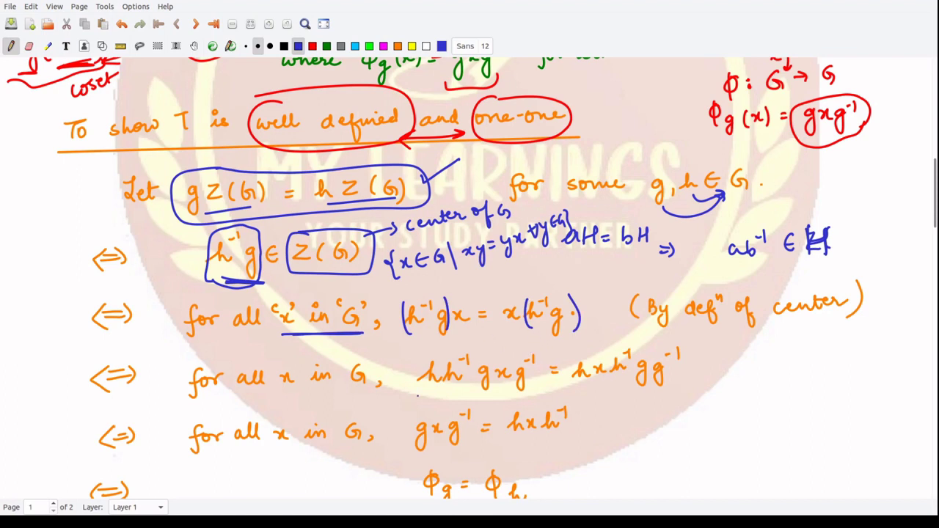
- Mark the h and g⁻¹ terms, then bracket and cancel hh⁻¹ and gg⁻¹ to e in orange
{"action": "left_click_drag", "start_coordinate": [420, 386], "coordinate": [438, 387]}
{"action": "left_click_drag", "start_coordinate": [577, 386], "coordinate": [589, 387]}
{"action": "left_click_drag", "start_coordinate": [518, 397], "coordinate": [526, 397]}
{"action": "left_click_drag", "start_coordinate": [664, 394], "coordinate": [674, 395]}
{"action": "left_click_drag", "start_coordinate": [425, 360], "coordinate": [423, 395]}
{"action": "mouse_move", "coordinate": [467, 367]}
{"action": "left_mouse_down"}
{"action": "mouse_move", "coordinate": [468, 391]}
{"action": "mouse_move", "coordinate": [471, 355]}
{"action": "left_mouse_up"}
{"action": "mouse_move", "coordinate": [456, 356]}
{"action": "left_mouse_down"}
{"action": "mouse_move", "coordinate": [471, 356]}
{"action": "mouse_move", "coordinate": [468, 347]}
{"action": "left_mouse_up"}
{"action": "left_click_drag", "start_coordinate": [648, 360], "coordinate": [643, 393]}
{"action": "mouse_move", "coordinate": [688, 367]}
{"action": "left_mouse_down"}
{"action": "mouse_move", "coordinate": [692, 389]}
{"action": "mouse_move", "coordinate": [681, 357]}
{"action": "mouse_move", "coordinate": [680, 365]}
{"action": "left_mouse_up"}
{"action": "left_click_drag", "start_coordinate": [693, 355], "coordinate": [709, 358]}
- Box gxg⁻¹ and hxh⁻¹ in blue with arrows pointing down to the next line
{"action": "mouse_move", "coordinate": [477, 400]}
{"action": "left_mouse_down"}
{"action": "mouse_move", "coordinate": [537, 399]}
{"action": "mouse_move", "coordinate": [546, 350]}
{"action": "mouse_move", "coordinate": [475, 353]}
{"action": "mouse_move", "coordinate": [475, 402]}
{"action": "left_mouse_up"}
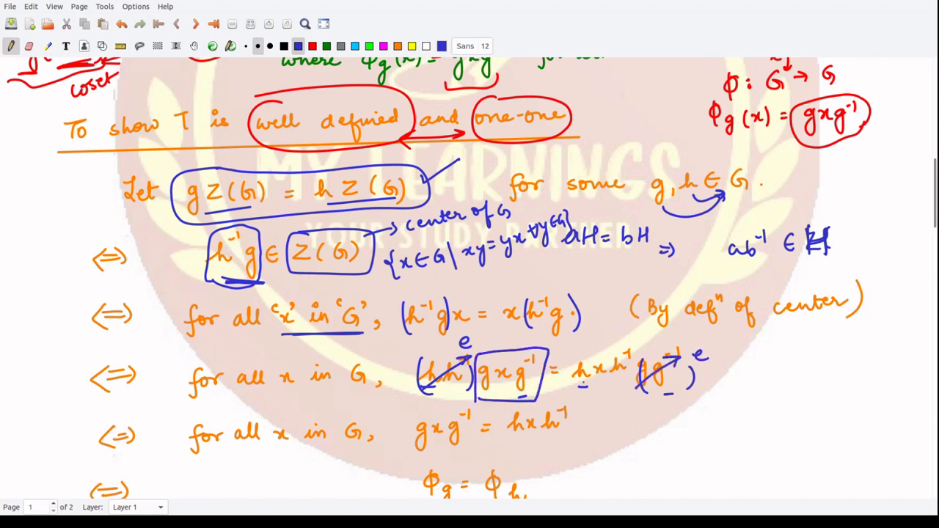
{"action": "mouse_move", "coordinate": [574, 345]}
{"action": "left_mouse_down"}
{"action": "mouse_move", "coordinate": [596, 391]}
{"action": "mouse_move", "coordinate": [634, 389]}
{"action": "mouse_move", "coordinate": [648, 341]}
{"action": "mouse_move", "coordinate": [576, 343]}
{"action": "left_mouse_up"}
{"action": "left_click_drag", "start_coordinate": [465, 390], "coordinate": [439, 410]}
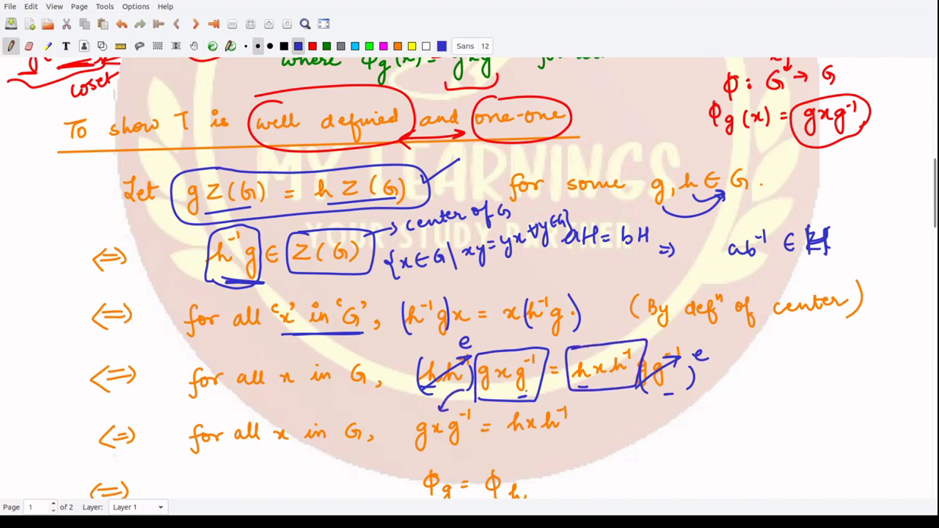
{"action": "mouse_move", "coordinate": [595, 390]}
{"action": "left_mouse_down"}
{"action": "mouse_move", "coordinate": [577, 417]}
{"action": "mouse_move", "coordinate": [586, 414]}
{"action": "left_mouse_up"}
- Circle φg(x) = gxg⁻¹ and draw arrows from gxg⁻¹ and hxh⁻¹ to φg = φh
{"action": "scroll", "coordinate": [564, 409], "scroll_direction": "up", "scroll_amount": 3}
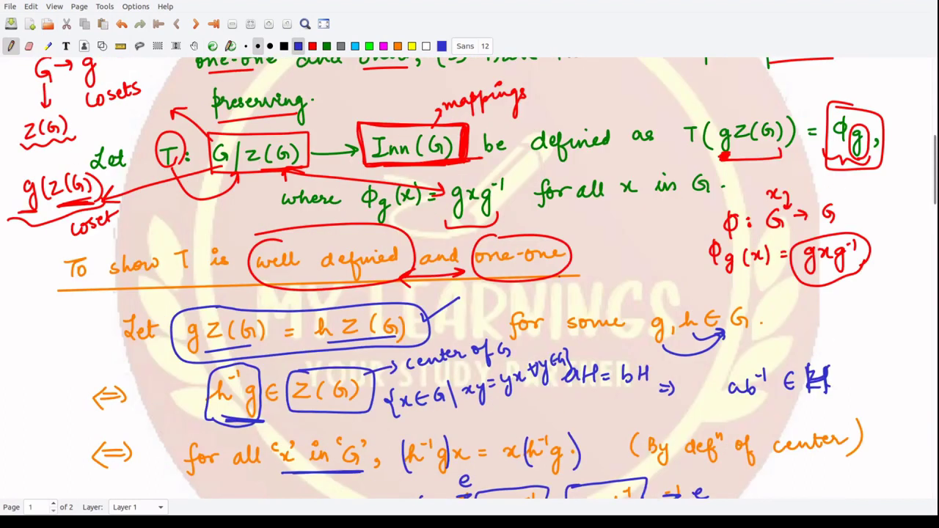
{"action": "mouse_move", "coordinate": [498, 228]}
{"action": "left_mouse_down"}
{"action": "mouse_move", "coordinate": [518, 186]}
{"action": "mouse_move", "coordinate": [402, 176]}
{"action": "mouse_move", "coordinate": [356, 226]}
{"action": "mouse_move", "coordinate": [502, 226]}
{"action": "left_mouse_up"}
{"action": "scroll", "coordinate": [470, 279], "scroll_direction": "down", "scroll_amount": 4}
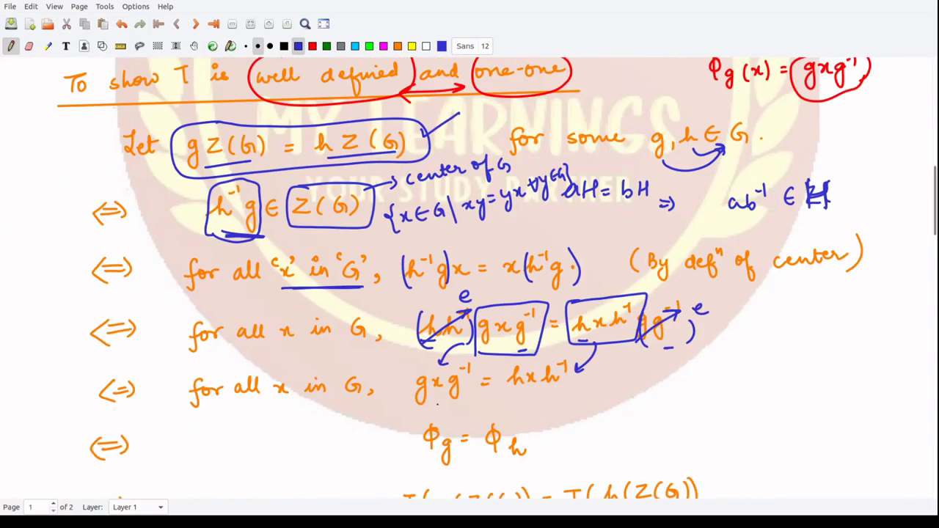
{"action": "left_click_drag", "start_coordinate": [438, 401], "coordinate": [438, 419]}
{"action": "left_click_drag", "start_coordinate": [434, 413], "coordinate": [442, 414]}
{"action": "mouse_move", "coordinate": [511, 397]}
{"action": "left_mouse_down"}
{"action": "mouse_move", "coordinate": [510, 417]}
{"action": "mouse_move", "coordinate": [515, 410]}
{"action": "left_mouse_up"}
- Link Φg and Φh down to T(g(Z(G))) = T(h(Z(G))) and label it 'well-defined'
{"action": "scroll", "coordinate": [470, 279], "scroll_direction": "up", "scroll_amount": 5}
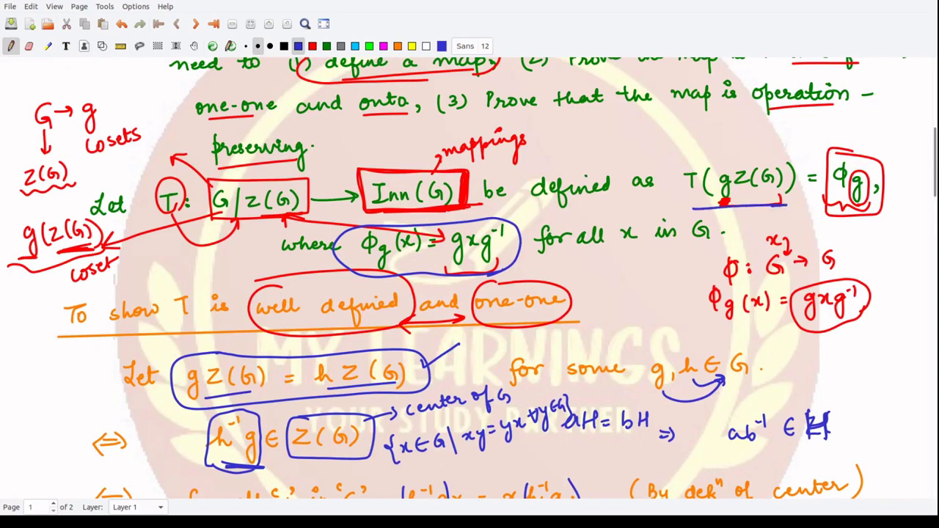
{"action": "scroll", "coordinate": [747, 209], "scroll_direction": "down", "scroll_amount": 5}
{"action": "scroll", "coordinate": [747, 209], "scroll_direction": "down", "scroll_amount": 1}
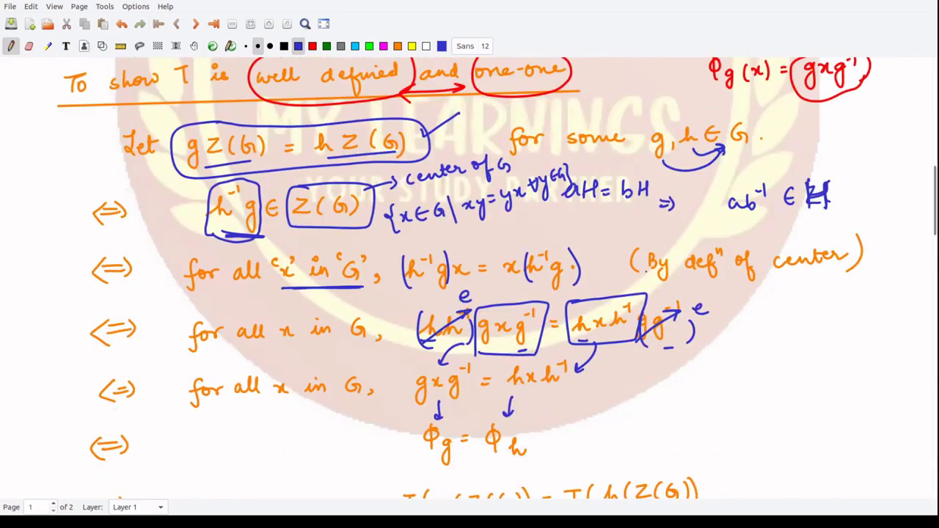
{"action": "scroll", "coordinate": [555, 415], "scroll_direction": "down", "scroll_amount": 1}
{"action": "left_click_drag", "start_coordinate": [549, 406], "coordinate": [623, 426]}
{"action": "left_click_drag", "start_coordinate": [455, 415], "coordinate": [461, 441]}
{"action": "left_click_drag", "start_coordinate": [455, 435], "coordinate": [470, 436]}
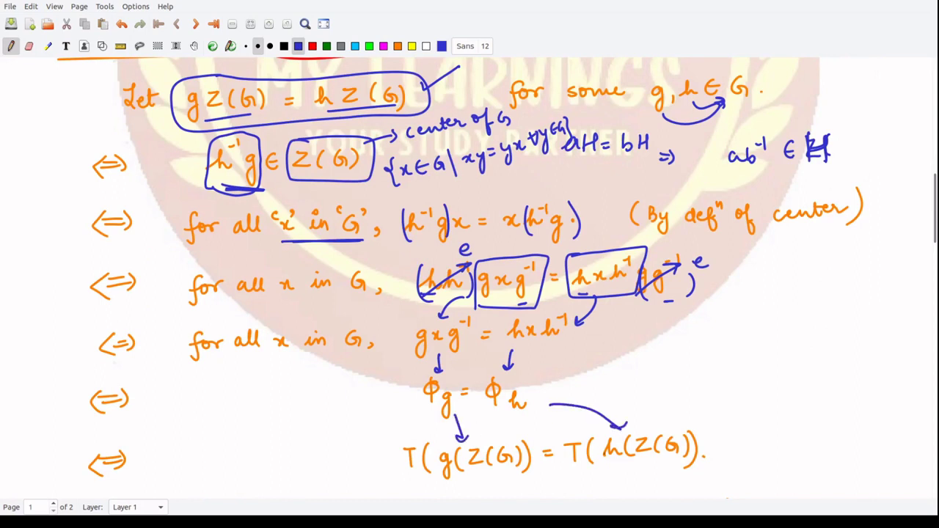
{"action": "mouse_move", "coordinate": [781, 400]}
{"action": "left_mouse_down"}
{"action": "mouse_move", "coordinate": [821, 407]}
{"action": "mouse_move", "coordinate": [841, 397]}
{"action": "mouse_move", "coordinate": [907, 396]}
{"action": "mouse_move", "coordinate": [913, 383]}
{"action": "left_mouse_up"}
{"action": "left_click", "coordinate": [881, 383]}
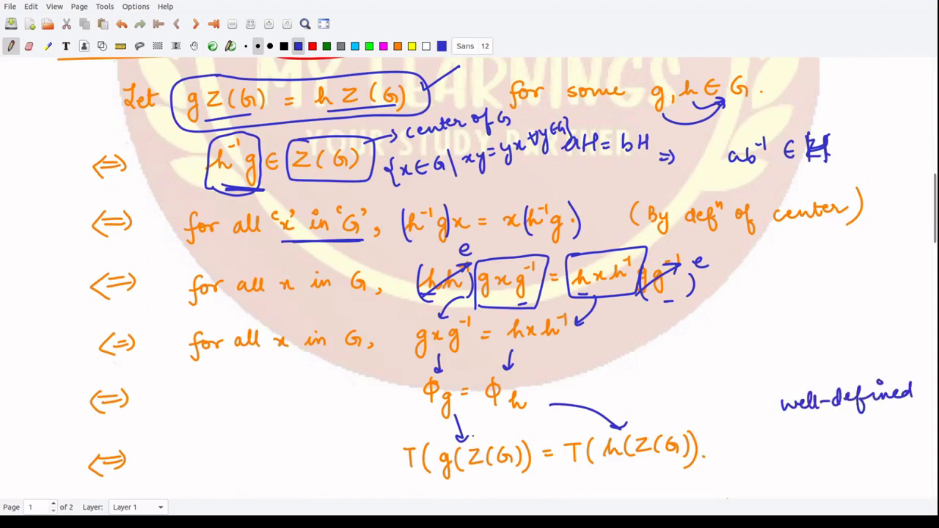
- Draw upward arrows back up the derivation to the Z(G) line for the converse
{"action": "left_click_drag", "start_coordinate": [374, 464], "coordinate": [378, 417]}
{"action": "left_click_drag", "start_coordinate": [370, 424], "coordinate": [384, 423]}
{"action": "mouse_move", "coordinate": [387, 383]}
{"action": "left_mouse_down"}
{"action": "mouse_move", "coordinate": [400, 251]}
{"action": "mouse_move", "coordinate": [409, 258]}
{"action": "left_mouse_up"}
{"action": "left_click_drag", "start_coordinate": [373, 214], "coordinate": [374, 186]}
{"action": "mouse_move", "coordinate": [368, 198]}
{"action": "left_mouse_down"}
{"action": "mouse_move", "coordinate": [380, 191]}
{"action": "mouse_move", "coordinate": [382, 133]}
{"action": "left_mouse_up"}
{"action": "scroll", "coordinate": [470, 279], "scroll_direction": "up", "scroll_amount": 3}
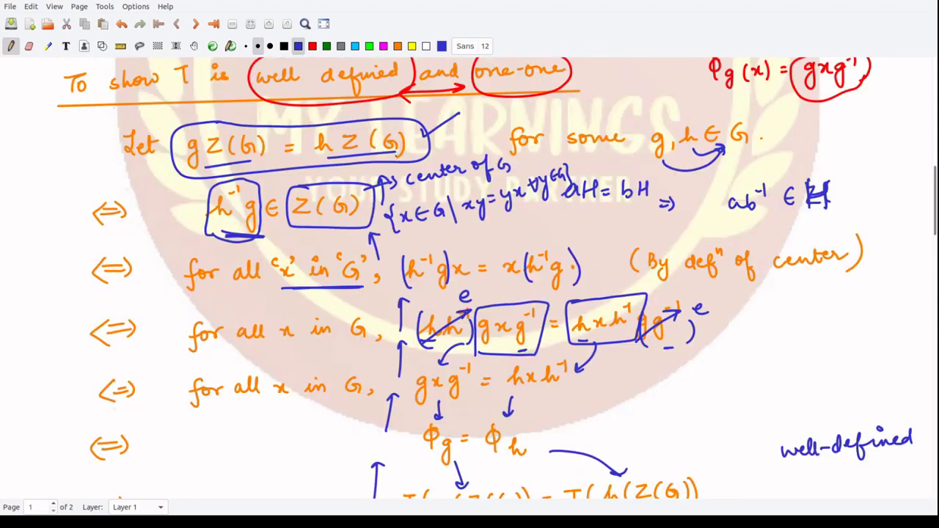
{"action": "mouse_move", "coordinate": [415, 169]}
{"action": "left_mouse_down"}
{"action": "mouse_move", "coordinate": [416, 185]}
{"action": "mouse_move", "coordinate": [473, 155]}
{"action": "mouse_move", "coordinate": [563, 132]}
{"action": "left_mouse_up"}
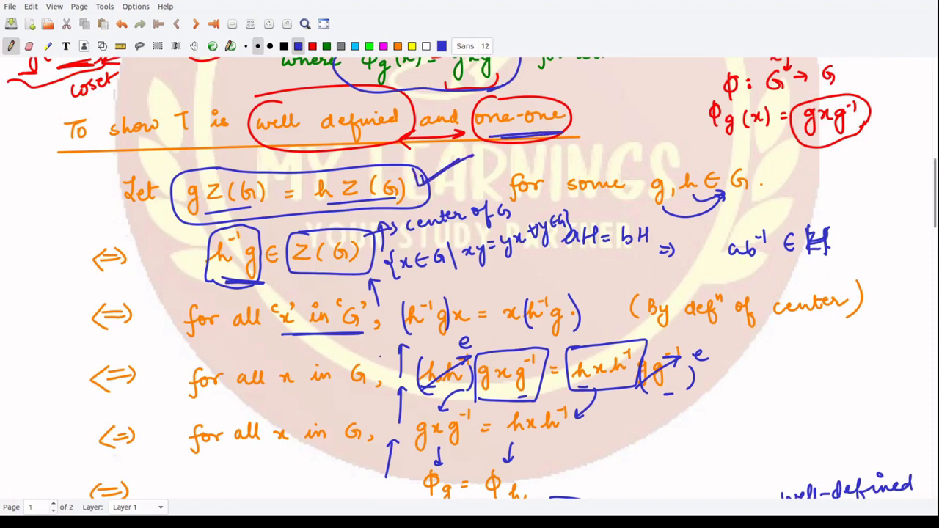
- On page 2, circle Φg and G|Z(G) and underline Inn(G) and gZ(G) in blue
{"action": "scroll", "coordinate": [370, 367], "scroll_direction": "down", "scroll_amount": 12}
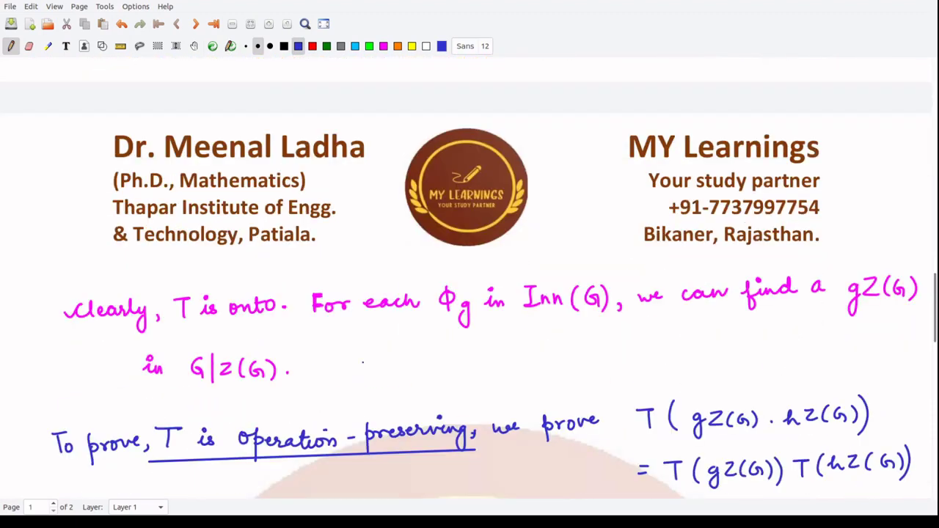
{"action": "scroll", "coordinate": [363, 362], "scroll_direction": "down", "scroll_amount": 5}
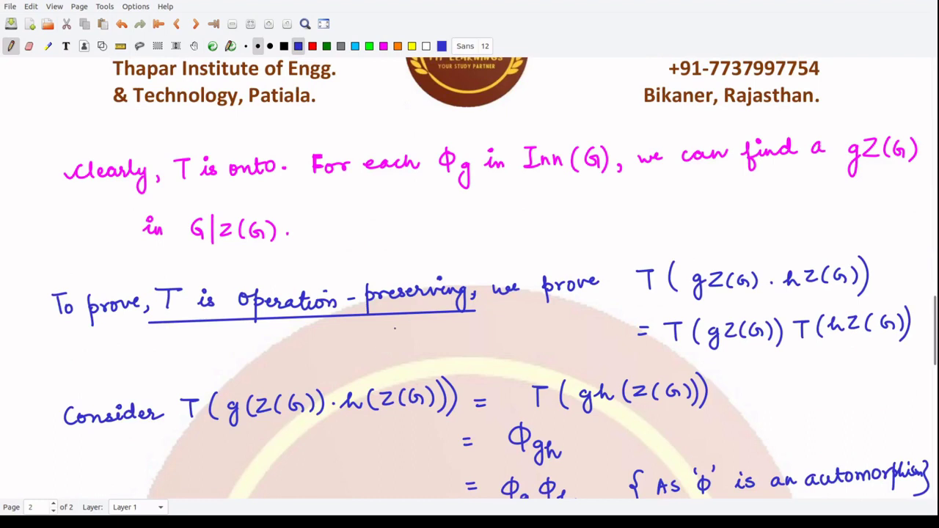
{"action": "mouse_move", "coordinate": [462, 135]}
{"action": "left_mouse_down"}
{"action": "mouse_move", "coordinate": [443, 189]}
{"action": "mouse_move", "coordinate": [478, 187]}
{"action": "mouse_move", "coordinate": [467, 144]}
{"action": "left_mouse_up"}
{"action": "left_click_drag", "start_coordinate": [532, 179], "coordinate": [603, 179]}
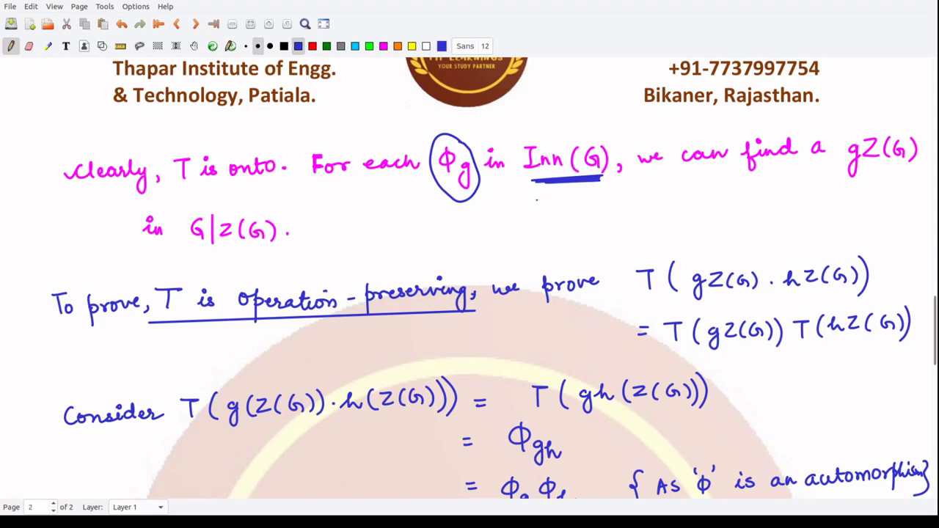
{"action": "mouse_move", "coordinate": [841, 170]}
{"action": "left_mouse_down"}
{"action": "mouse_move", "coordinate": [841, 181]}
{"action": "mouse_move", "coordinate": [925, 168]}
{"action": "left_mouse_up"}
{"action": "mouse_move", "coordinate": [278, 253]}
{"action": "left_mouse_down"}
{"action": "mouse_move", "coordinate": [292, 207]}
{"action": "mouse_move", "coordinate": [188, 220]}
{"action": "mouse_move", "coordinate": [286, 250]}
{"action": "left_mouse_up"}
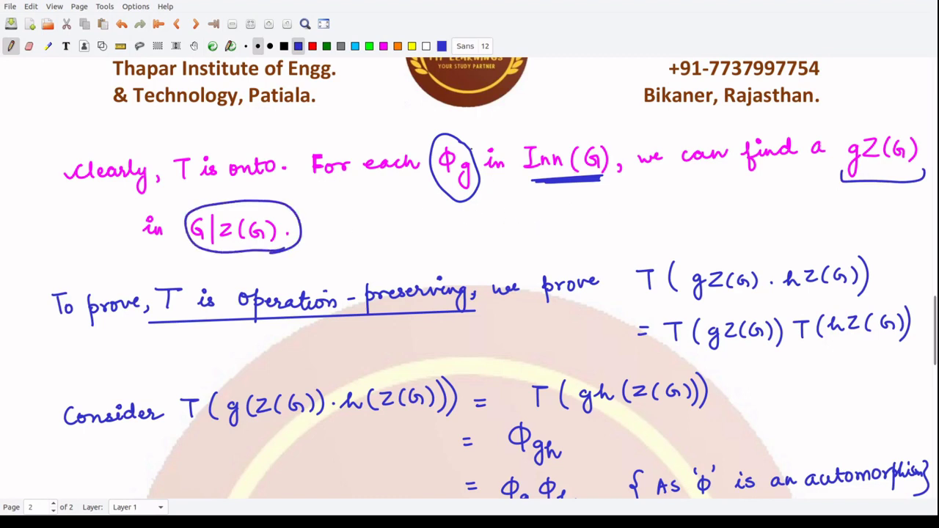
- Tick Φg, gZ(G) and G|Z(G) with blue check marks
{"action": "left_click_drag", "start_coordinate": [453, 143], "coordinate": [492, 126]}
{"action": "left_click_drag", "start_coordinate": [849, 115], "coordinate": [887, 107]}
{"action": "left_click_drag", "start_coordinate": [291, 219], "coordinate": [337, 206]}
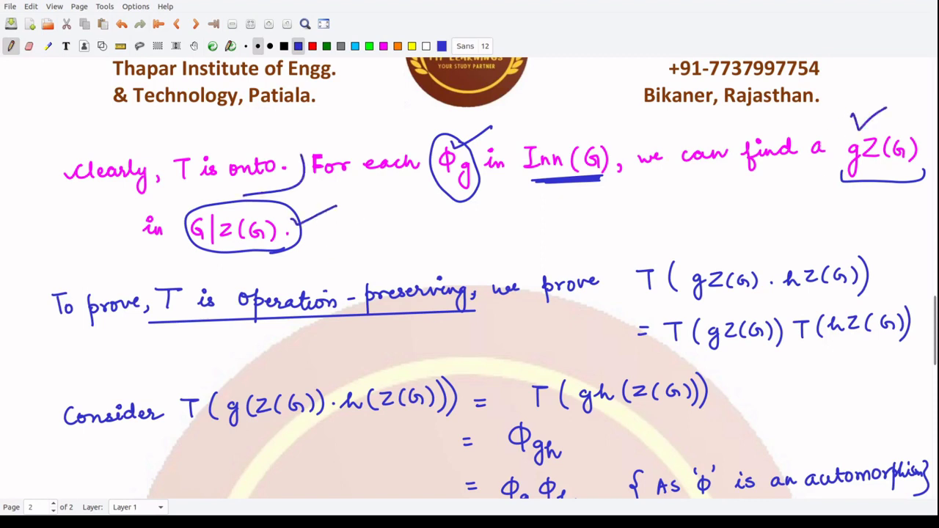